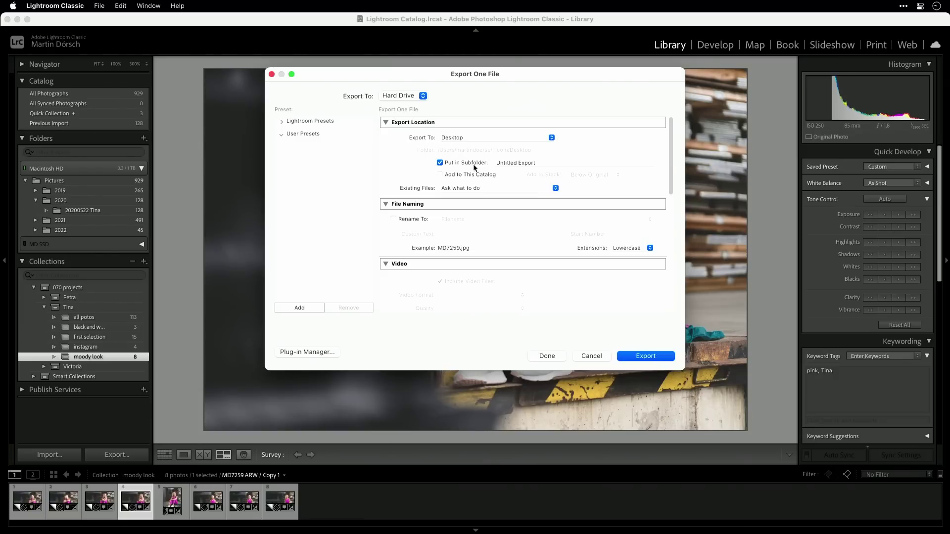
Name the export subfolder "1600px sRGB" and set the JPEG quality to 84.
{"action": "key", "text": "Tab"}
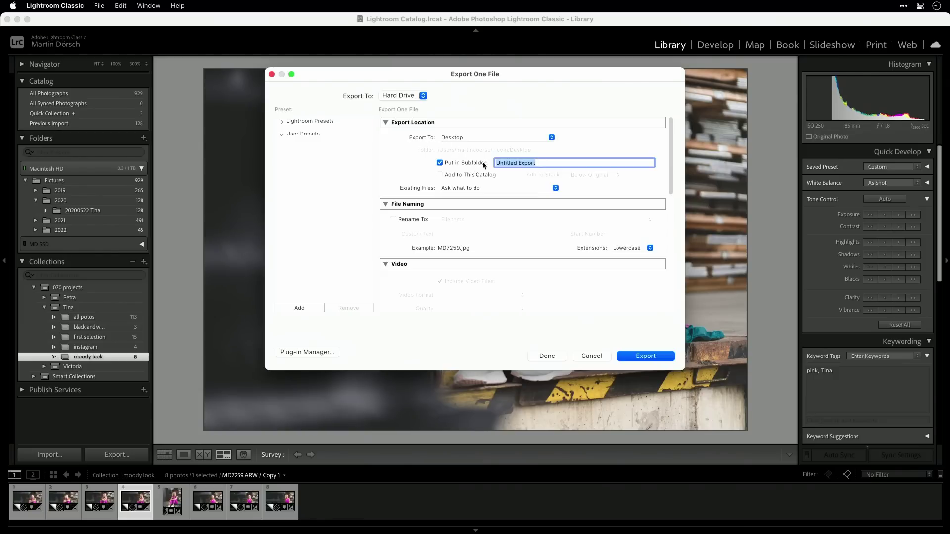
{"action": "type", "text": "1600px sRGB"}
{"action": "scroll", "coordinate": [503, 194], "scroll_direction": "down", "scroll_amount": 3}
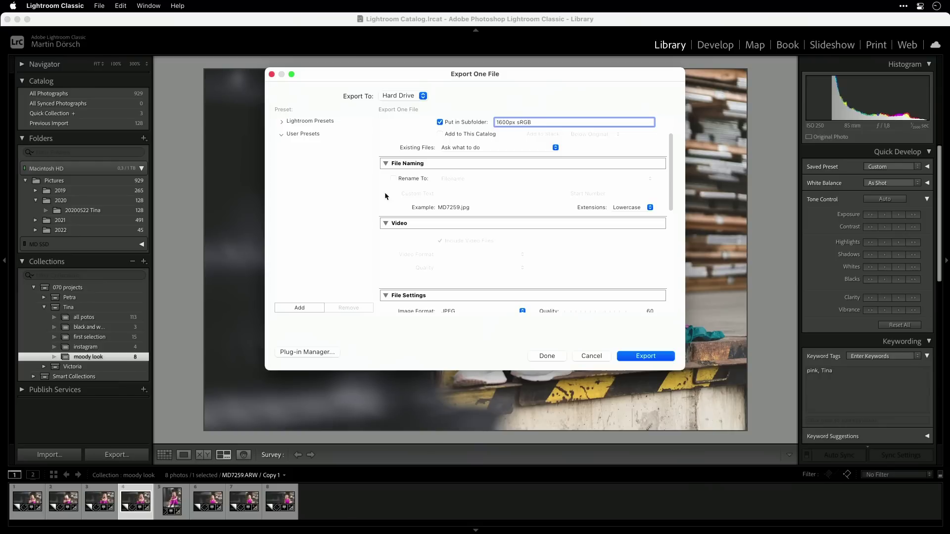
{"action": "scroll", "coordinate": [445, 225], "scroll_direction": "down", "scroll_amount": 3}
{"action": "scroll", "coordinate": [446, 225], "scroll_direction": "down", "scroll_amount": 1}
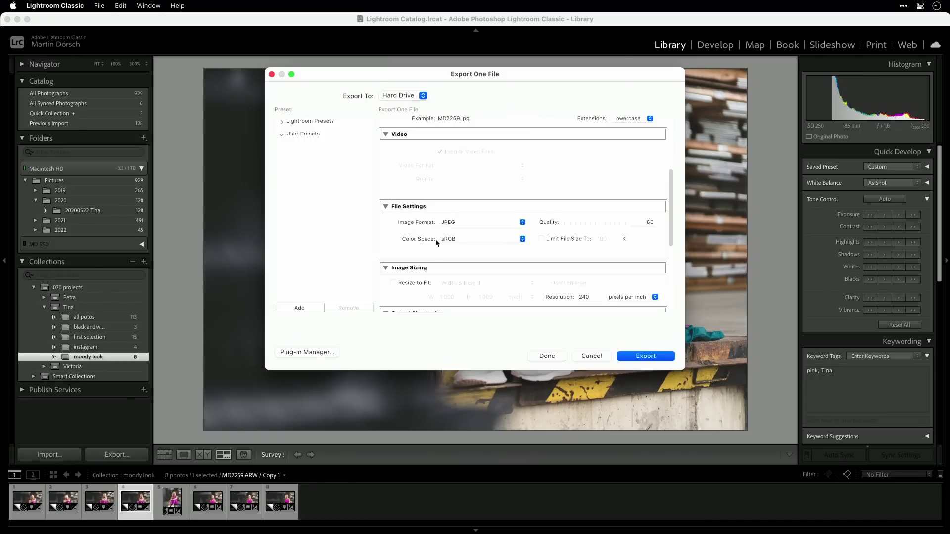
{"action": "scroll", "coordinate": [459, 240], "scroll_direction": "up", "scroll_amount": 4}
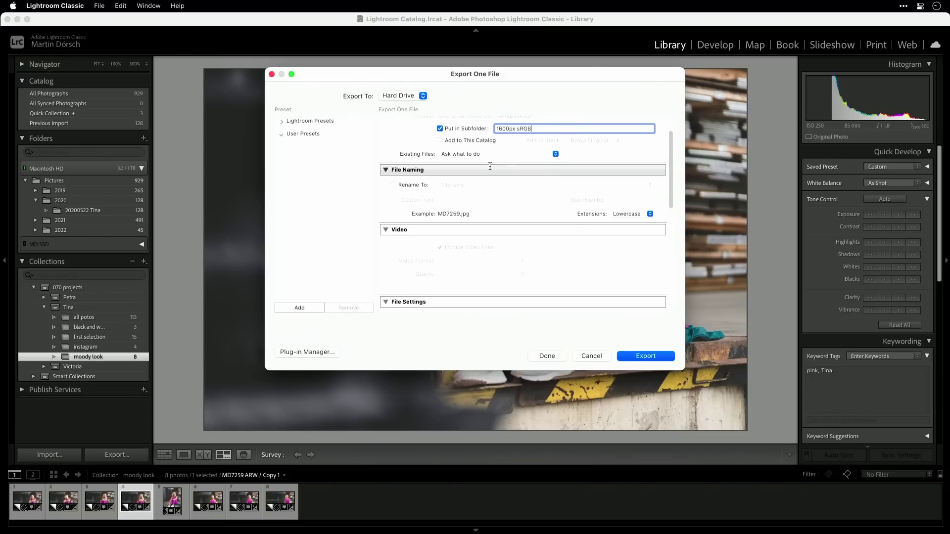
{"action": "scroll", "coordinate": [473, 264], "scroll_direction": "down", "scroll_amount": 4}
{"action": "scroll", "coordinate": [473, 267], "scroll_direction": "down", "scroll_amount": 1}
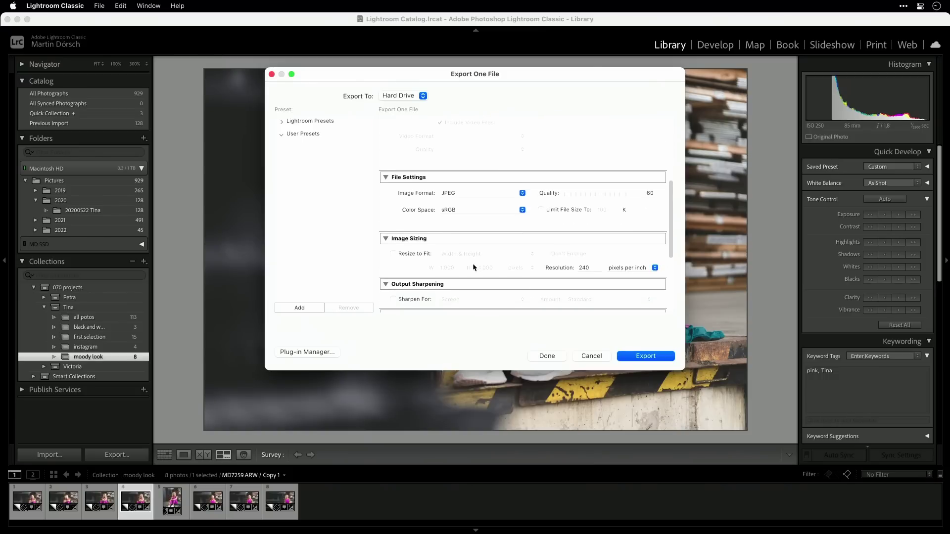
{"action": "left_click", "coordinate": [649, 192]}
{"action": "type", "text": "84"}
Resize the exported image to a long edge of 1600 pixels at a resolution of 42 pixels per inch.
{"action": "scroll", "coordinate": [639, 206], "scroll_direction": "down", "scroll_amount": 2}
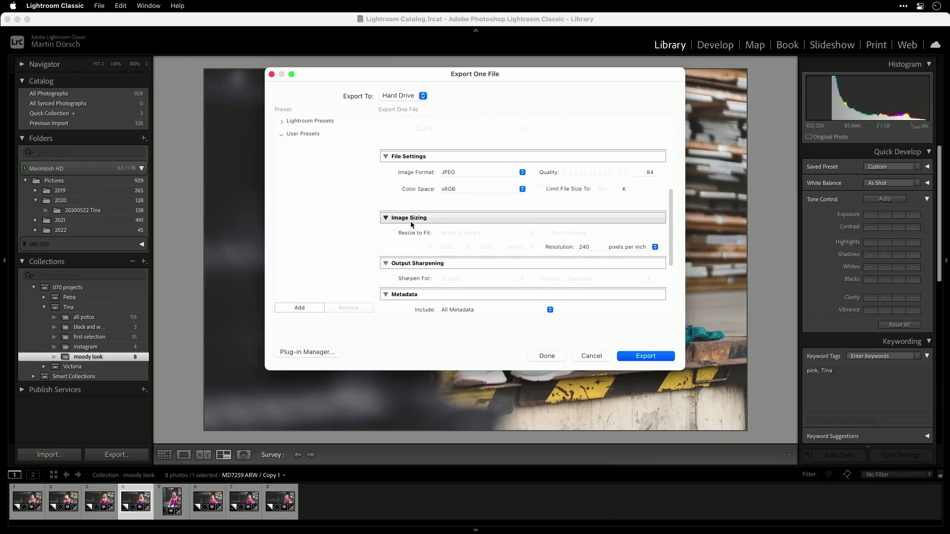
{"action": "left_click", "coordinate": [414, 234]}
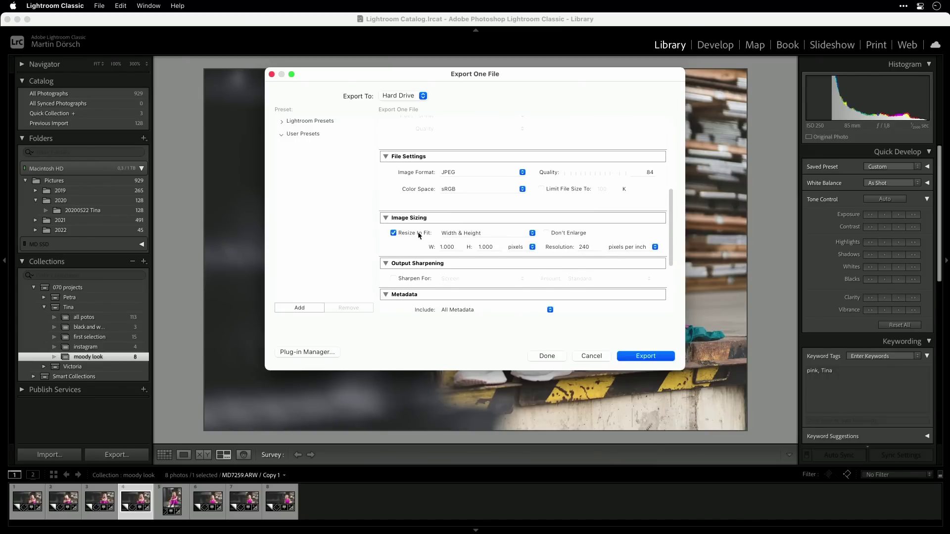
{"action": "left_click", "coordinate": [462, 233]}
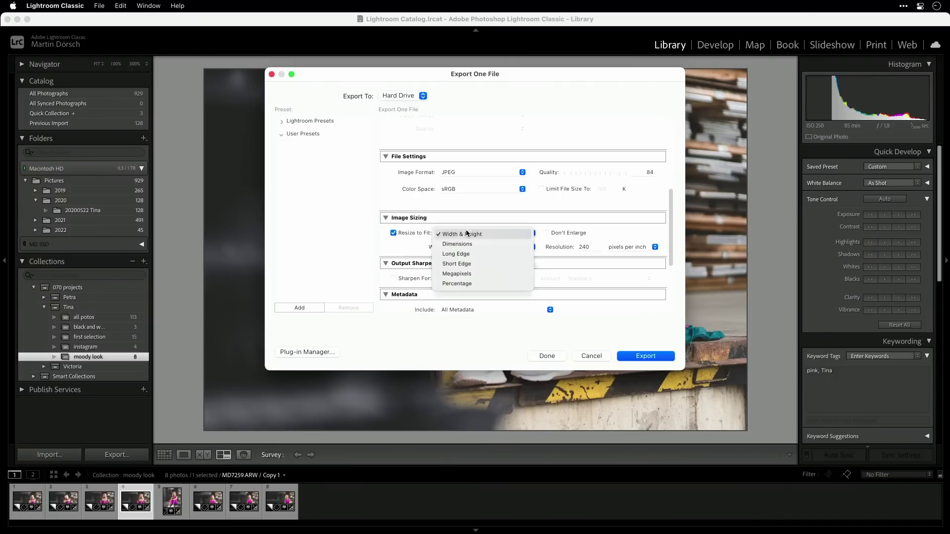
{"action": "left_click", "coordinate": [458, 254]}
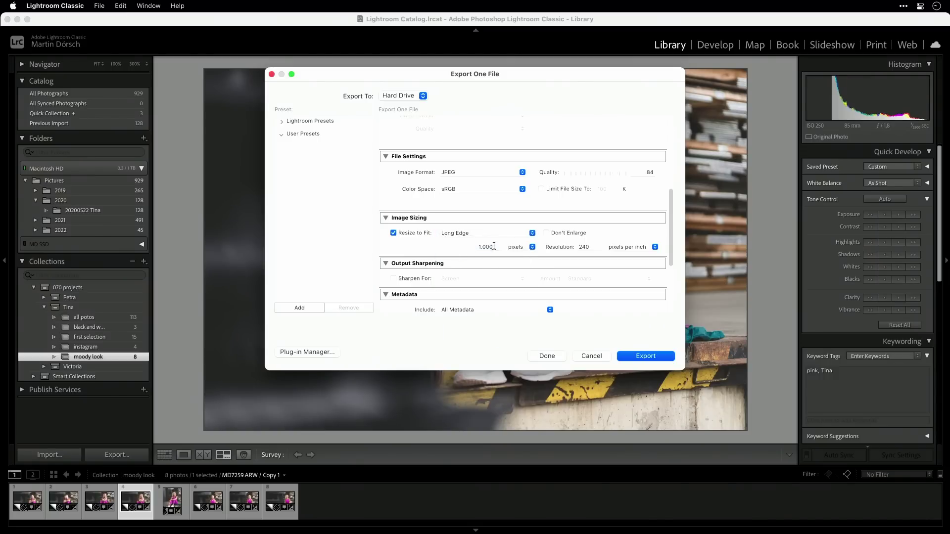
{"action": "type", "text": "600"}
{"action": "left_click", "coordinate": [590, 247]}
{"action": "type", "text": "42"}
{"action": "left_click", "coordinate": [565, 246]}
Enable output sharpening for Screen with the Standard amount.
{"action": "scroll", "coordinate": [560, 257], "scroll_direction": "down", "scroll_amount": 3}
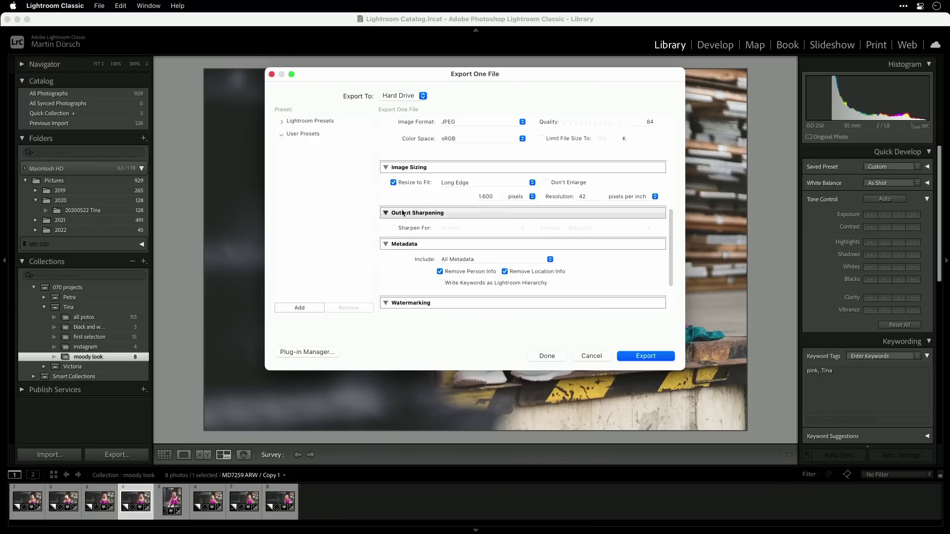
{"action": "left_click", "coordinate": [406, 228]}
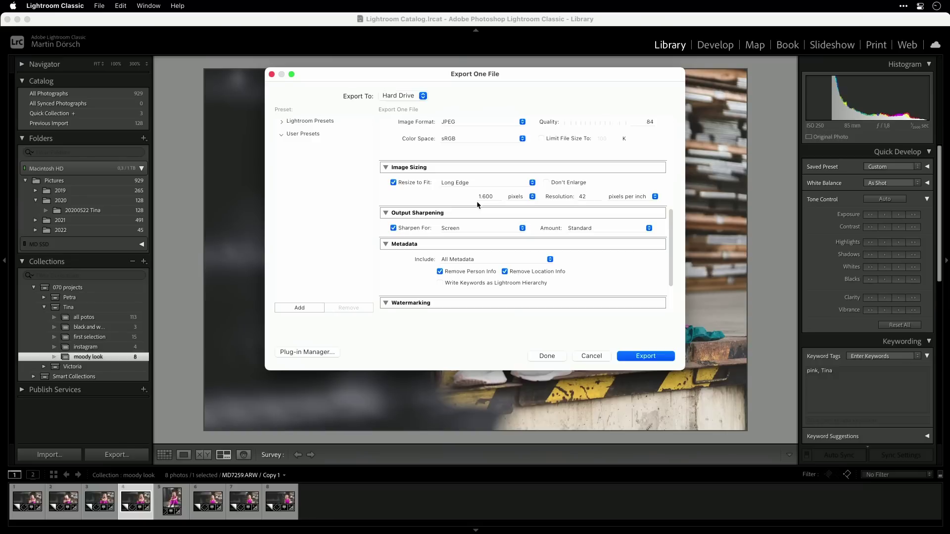
{"action": "left_click", "coordinate": [604, 228]}
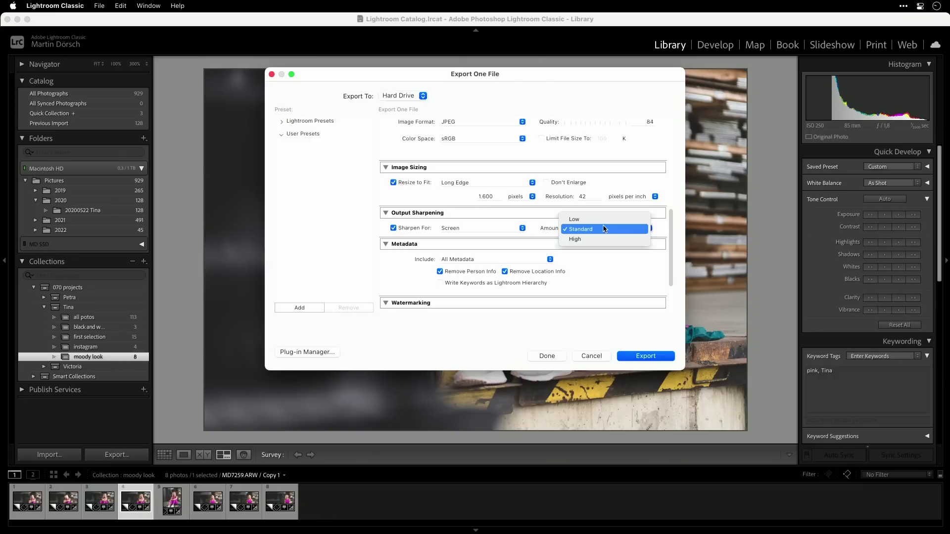
{"action": "left_click", "coordinate": [482, 220]}
Save the current export settings as a user preset named "010 1600px sRGB Desktop".
{"action": "scroll", "coordinate": [458, 284], "scroll_direction": "down", "scroll_amount": 3}
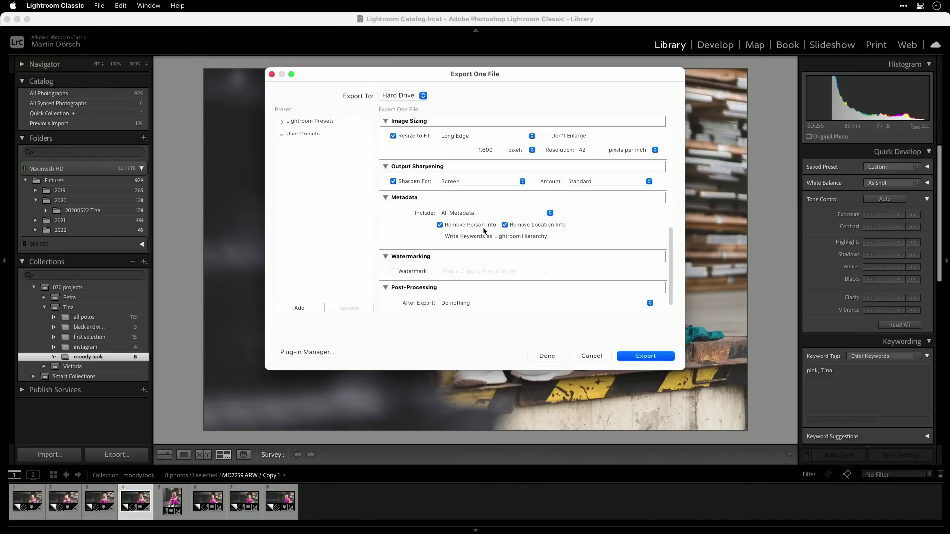
{"action": "mouse_move", "coordinate": [484, 231]}
{"action": "left_click", "coordinate": [305, 311]}
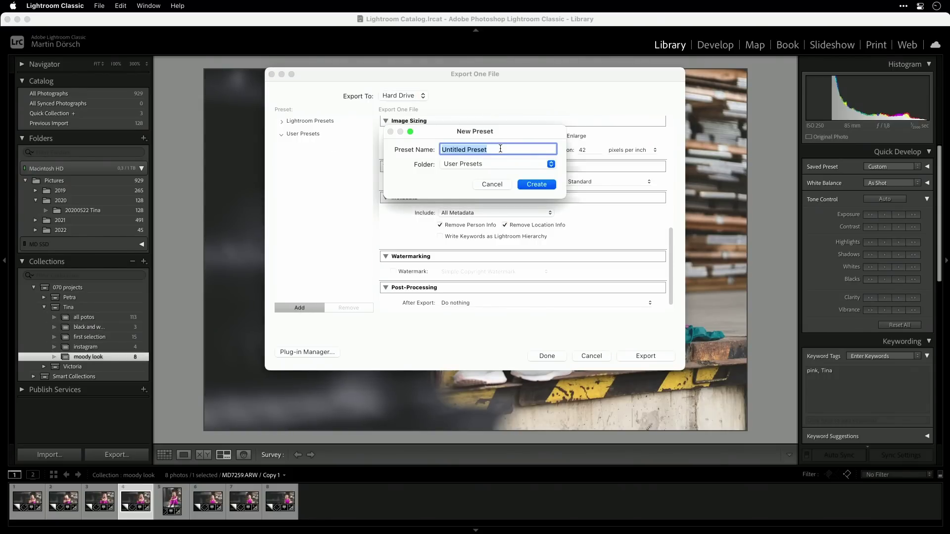
{"action": "type", "text": "1600"}
{"action": "type", "text": "px "}
{"action": "type", "text": "sRGB Desktop"}
{"action": "type", "text": "0"}
{"action": "type", "text": "10"}
{"action": "left_click_drag", "start_coordinate": [453, 149], "coordinate": [442, 149]}
{"action": "left_click", "coordinate": [455, 149]}
{"action": "left_click", "coordinate": [536, 184]}
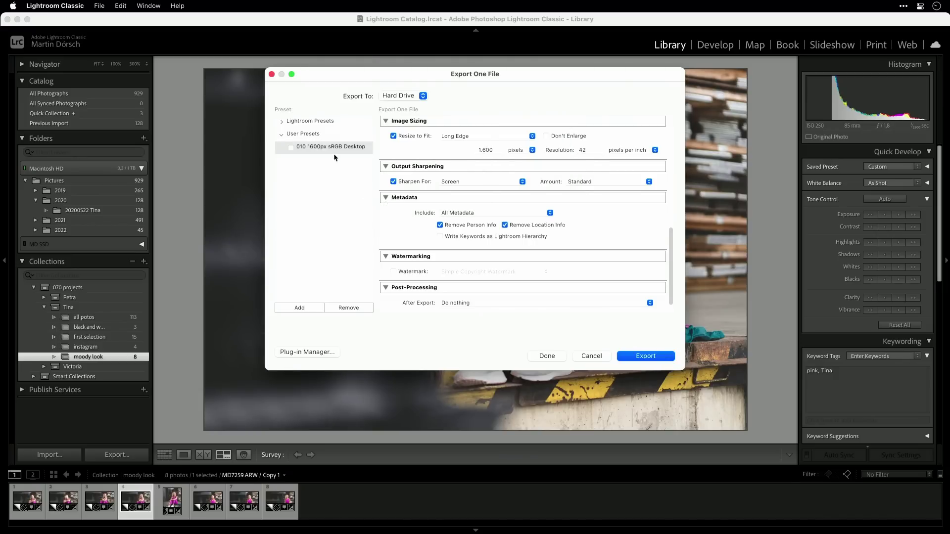
Rename the export subfolder to "4000px sRGB".
{"action": "scroll", "coordinate": [505, 159], "scroll_direction": "up", "scroll_amount": 8}
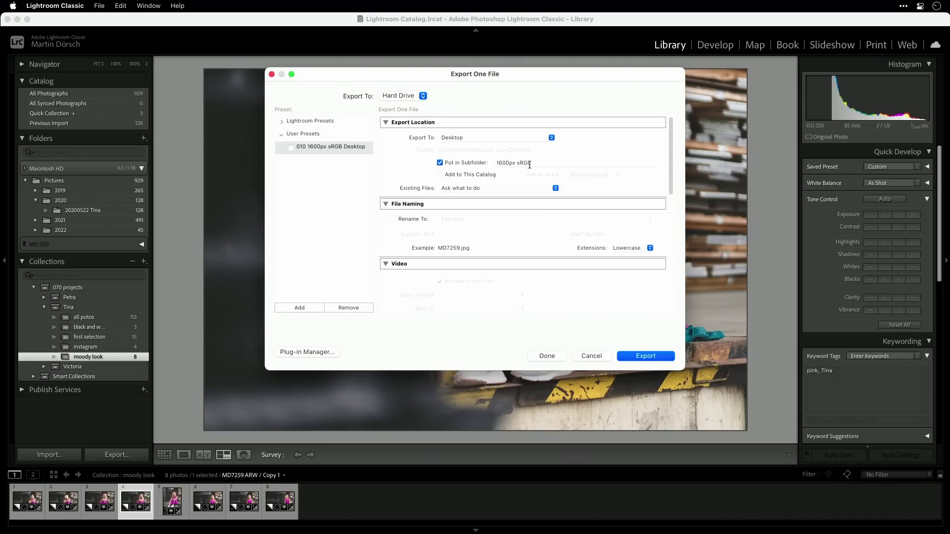
{"action": "left_click", "coordinate": [502, 163]}
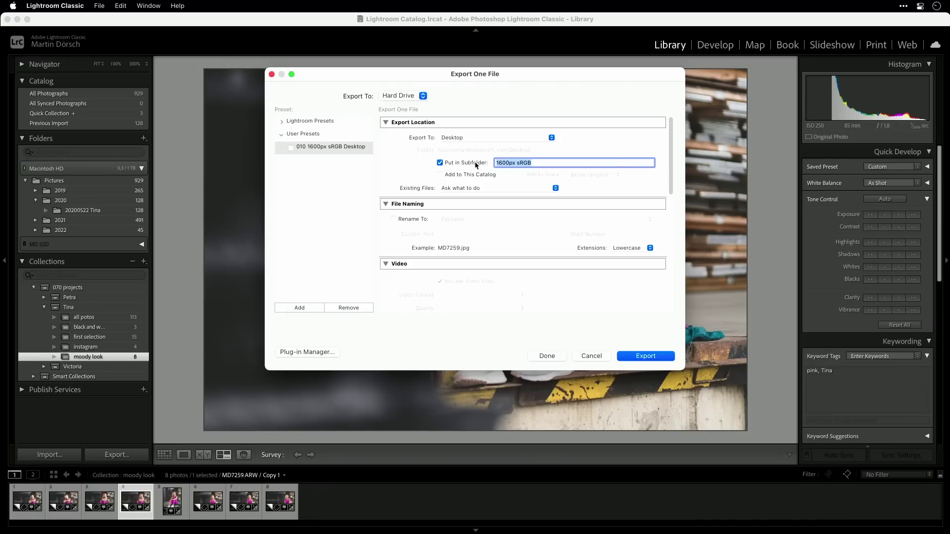
{"action": "key", "text": "Left"}
{"action": "key", "text": "BackSpace"}
{"action": "key", "text": "BackSpace"}
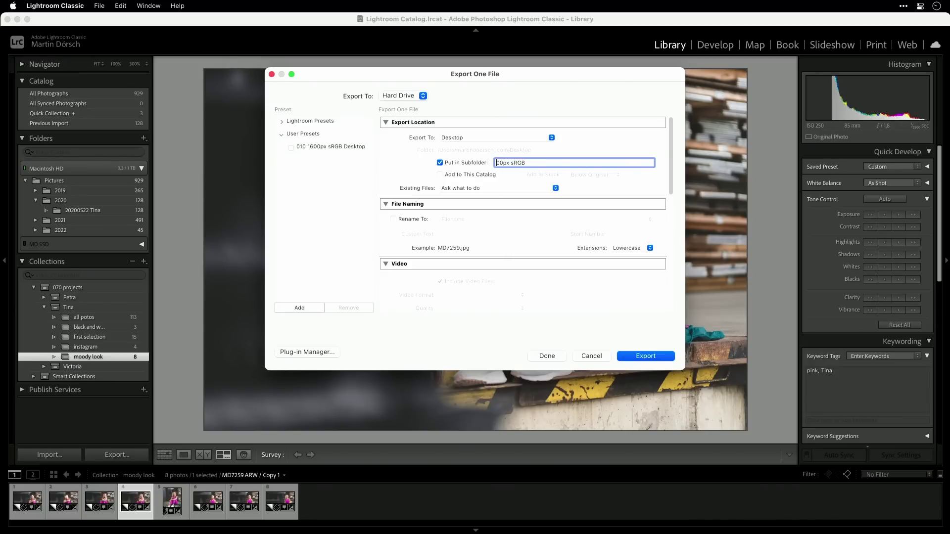
{"action": "type", "text": "40"}
Set the long edge to 4000 pixels and the resolution to 300 pixels per inch.
{"action": "scroll", "coordinate": [532, 208], "scroll_direction": "down", "scroll_amount": 3}
{"action": "scroll", "coordinate": [530, 221], "scroll_direction": "down", "scroll_amount": 5}
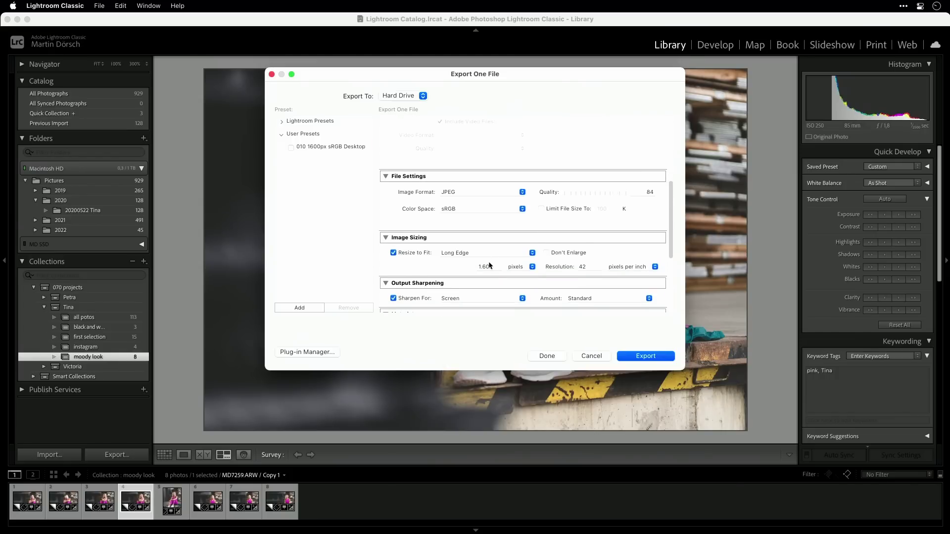
{"action": "type", "text": "4000"}
{"action": "left_click", "coordinate": [586, 267]}
{"action": "type", "text": "300"}
{"action": "left_click", "coordinate": [563, 271]}
{"action": "left_click", "coordinate": [594, 267]}
Turn off output sharpening and keep the location info in the exported metadata.
{"action": "scroll", "coordinate": [489, 236], "scroll_direction": "down", "scroll_amount": 3}
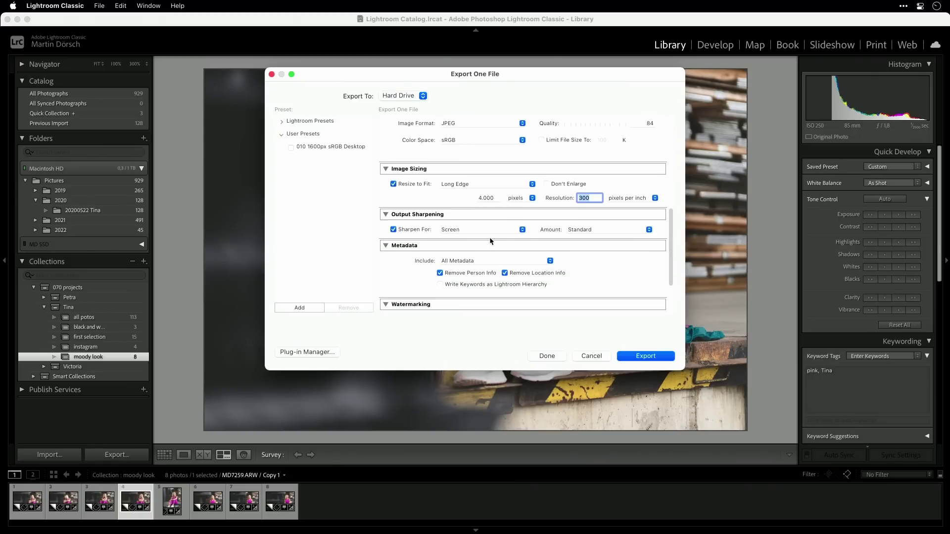
{"action": "left_click", "coordinate": [414, 214]}
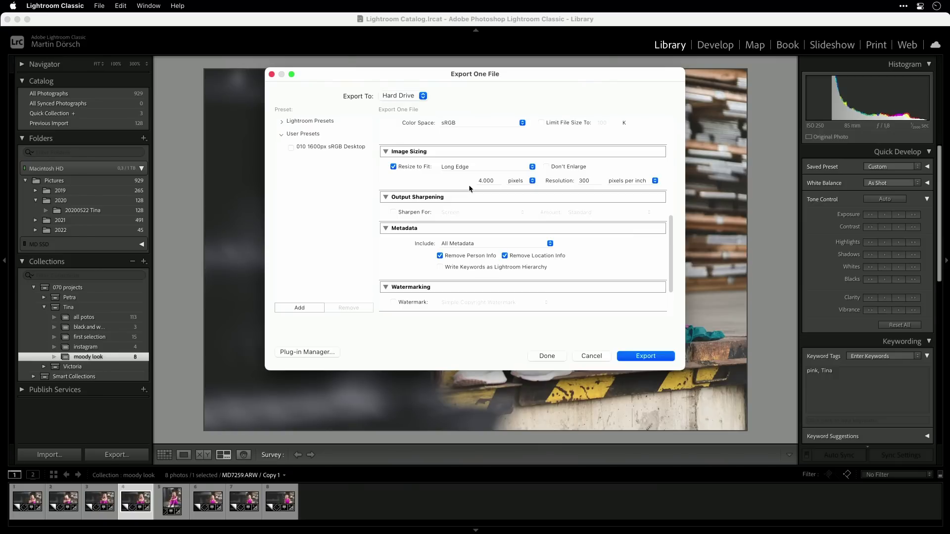
{"action": "left_click", "coordinate": [505, 255]}
Save these export settings as a user preset named "020 4000px sRGB Desktop".
{"action": "left_click", "coordinate": [301, 309]}
{"action": "type", "text": "020"}
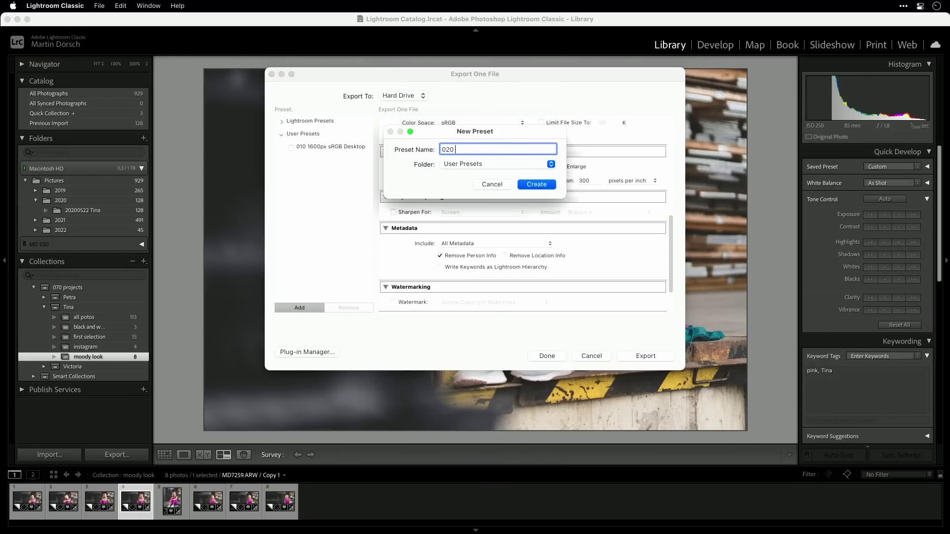
{"action": "type", "text": " 4000px sRGB Desktop"}
{"action": "key", "text": "Return"}
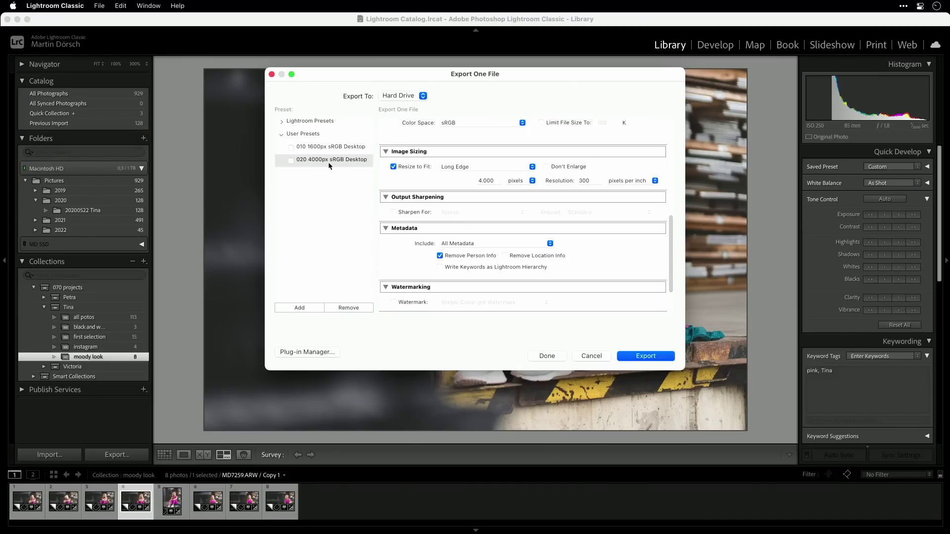
Rename the export subfolder to "1000px sRGB".
{"action": "scroll", "coordinate": [405, 155], "scroll_direction": "up", "scroll_amount": 5}
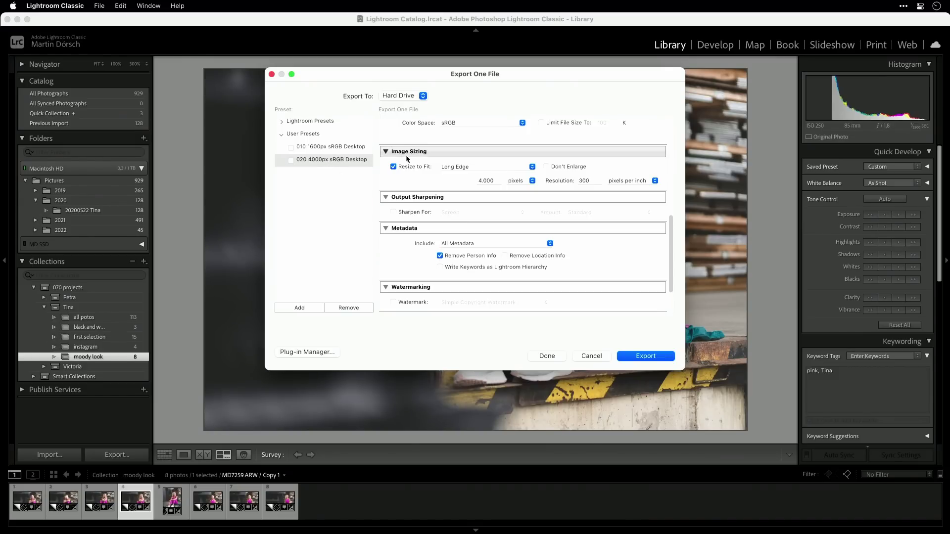
{"action": "scroll", "coordinate": [405, 155], "scroll_direction": "up", "scroll_amount": 2}
{"action": "left_click", "coordinate": [502, 162]}
{"action": "key", "text": "BackSpace"}
{"action": "type", "text": "1000px sRGB"}
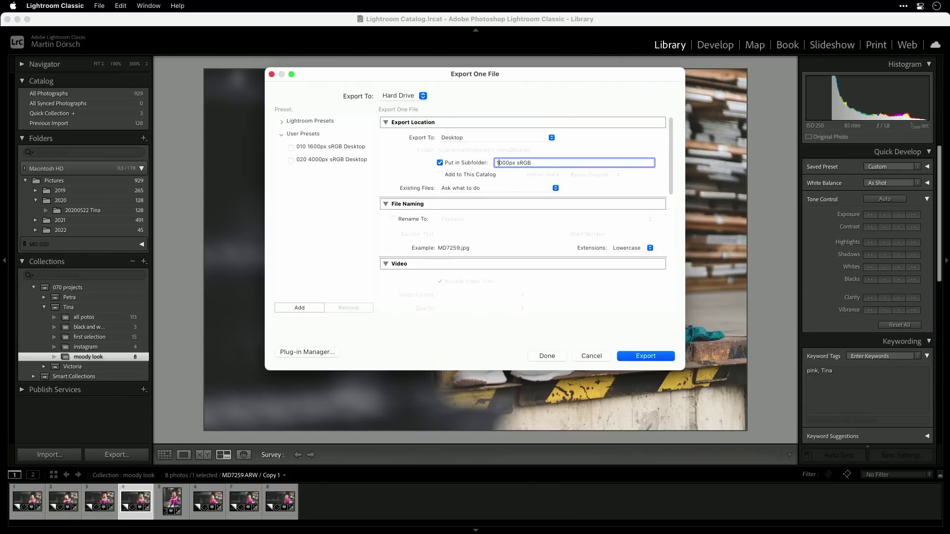
Set the long edge to 1000 pixels and the resolution to 72 pixels per inch.
{"action": "scroll", "coordinate": [501, 191], "scroll_direction": "down", "scroll_amount": 5}
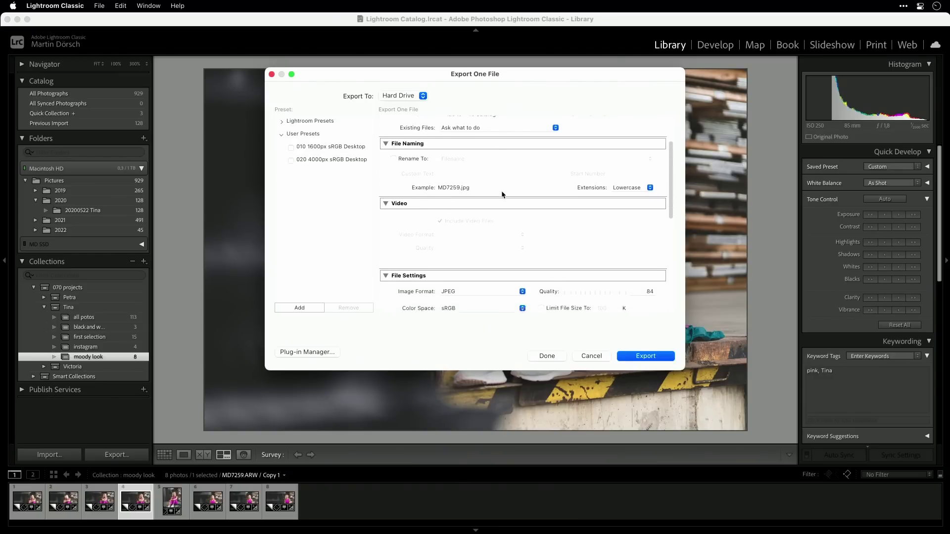
{"action": "scroll", "coordinate": [522, 239], "scroll_direction": "down", "scroll_amount": 3}
{"action": "left_click", "coordinate": [482, 234]}
{"action": "type", "text": "1000"}
{"action": "left_click", "coordinate": [586, 234]}
{"action": "type", "text": "72"}
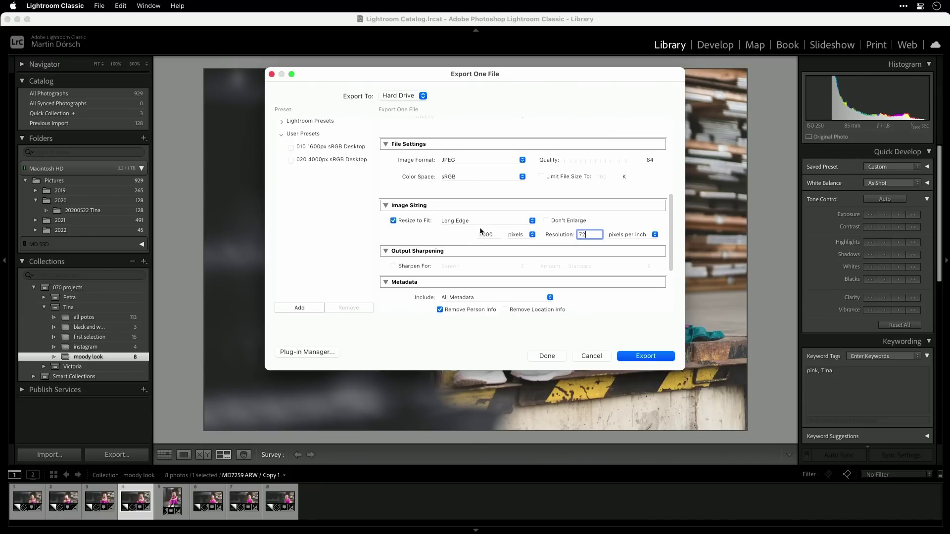
Enable Remove Location Info for the exported metadata.
{"action": "scroll", "coordinate": [480, 229], "scroll_direction": "up", "scroll_amount": 10}
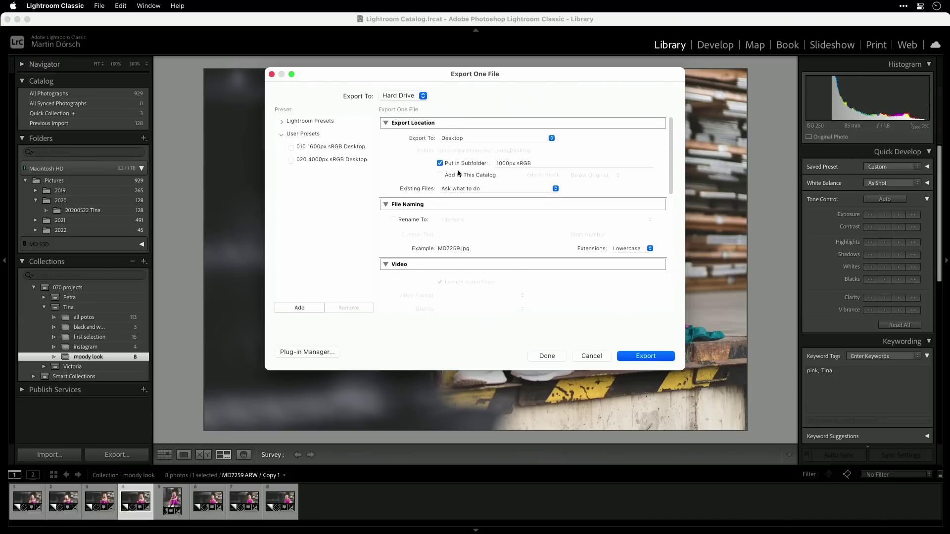
{"action": "scroll", "coordinate": [492, 241], "scroll_direction": "down", "scroll_amount": 10}
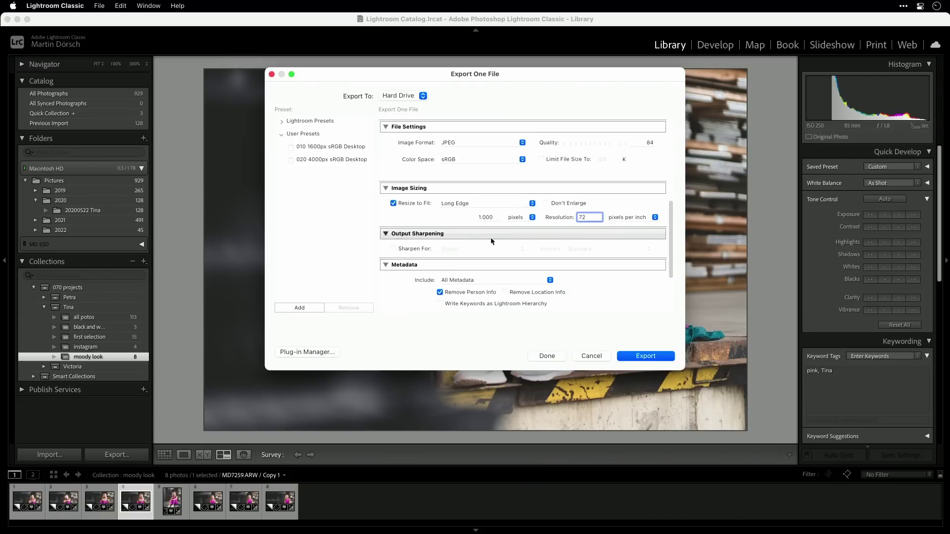
{"action": "left_click", "coordinate": [505, 210]}
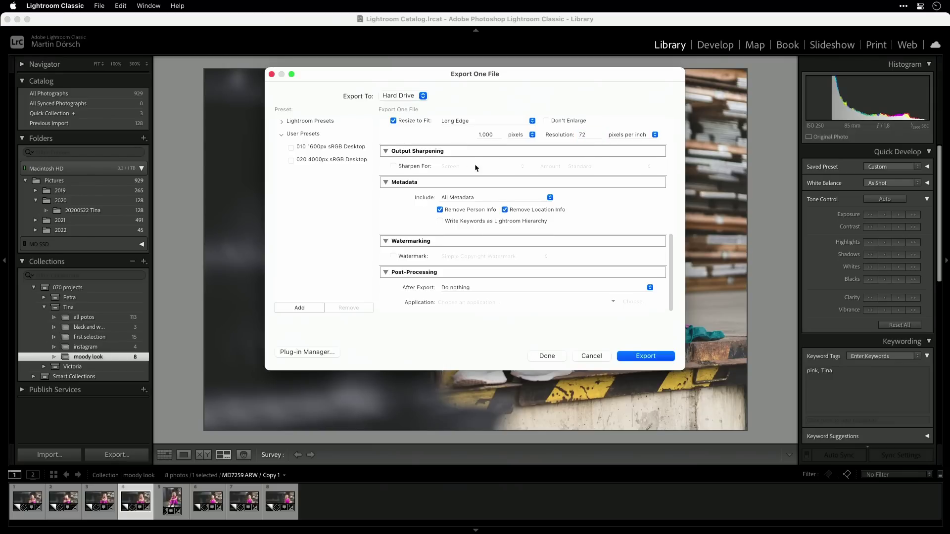
Save these export settings as a user preset named "021 1000px sRGB Desktop".
{"action": "scroll", "coordinate": [491, 170], "scroll_direction": "up", "scroll_amount": 4}
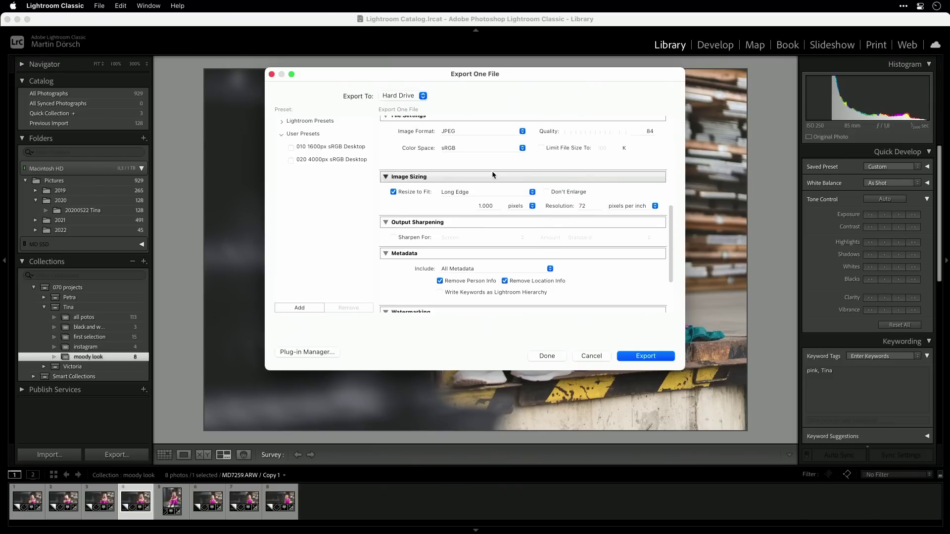
{"action": "left_click", "coordinate": [299, 307]}
{"action": "type", "text": "0"}
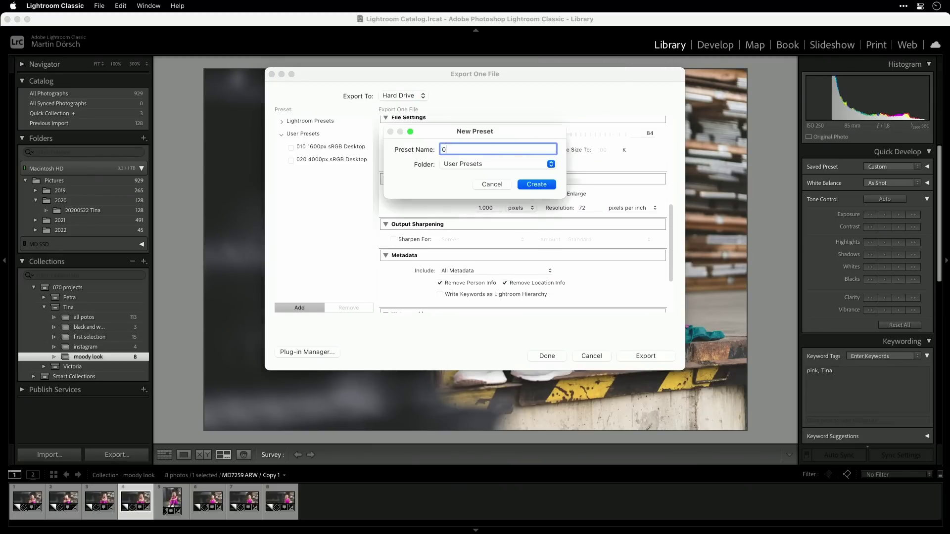
{"action": "type", "text": "21 1000px sRGB Desktop"}
{"action": "key", "text": "Return"}
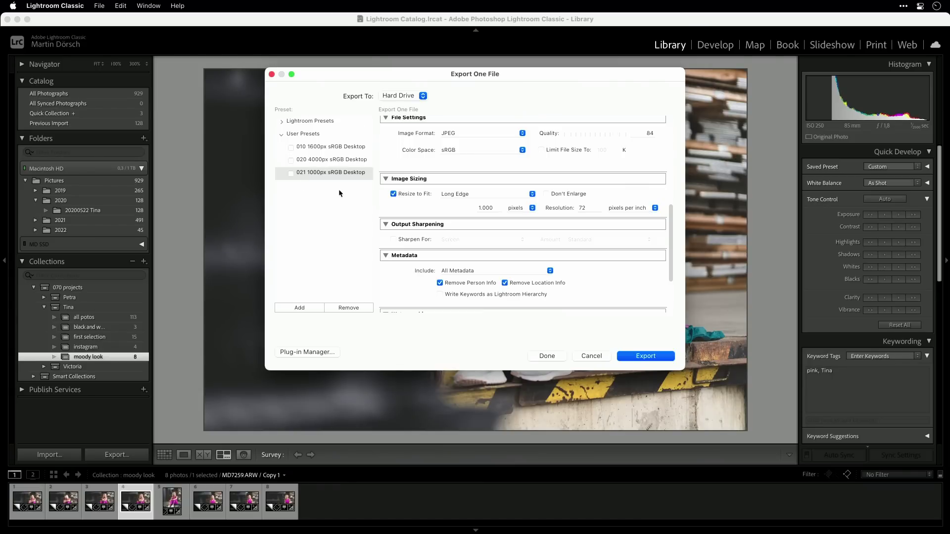
Mark the presets 020 4000px and 021 1000px sRGB Desktop together and open the batch export for them.
{"action": "left_click", "coordinate": [291, 173]}
{"action": "left_click", "coordinate": [291, 160]}
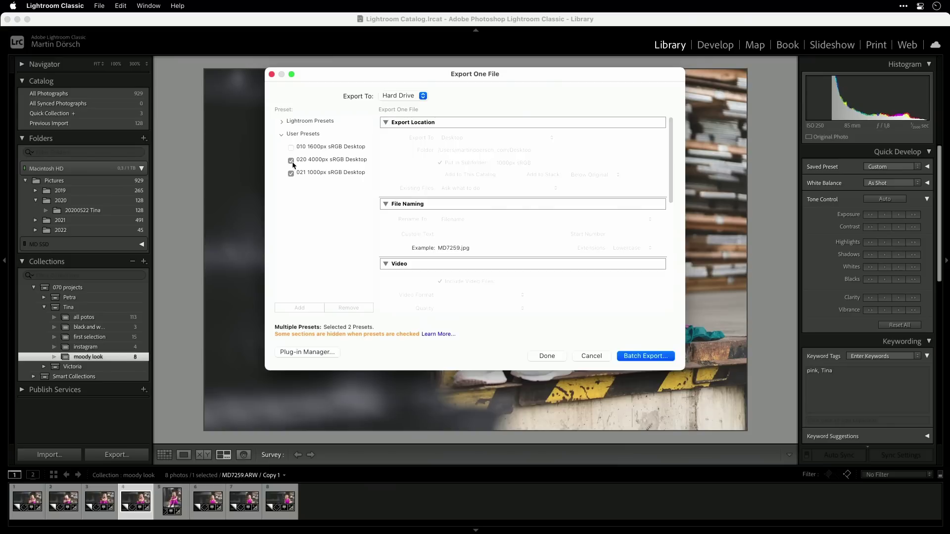
{"action": "left_click", "coordinate": [646, 356]}
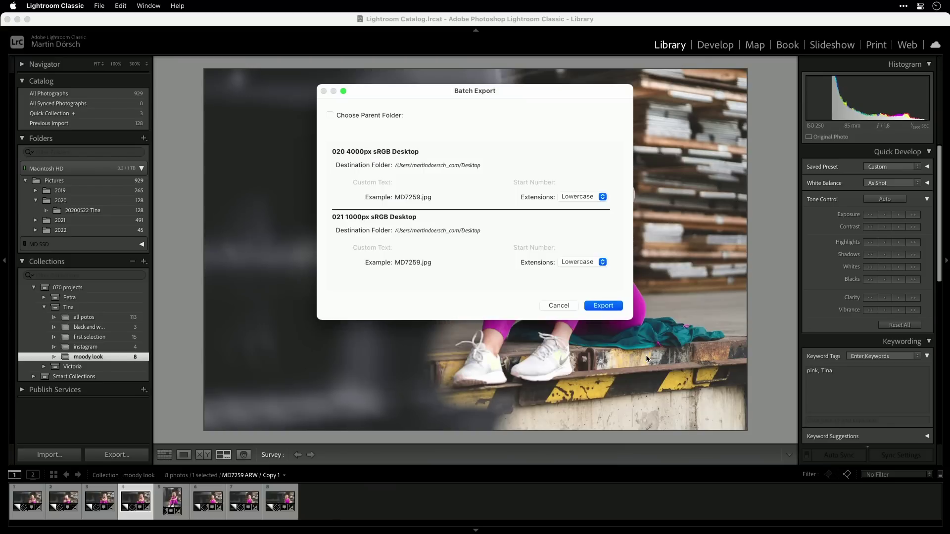
Run the batch export with both presets and minimize the Lightroom Classic window to reveal the desktop.
{"action": "left_click", "coordinate": [604, 306]}
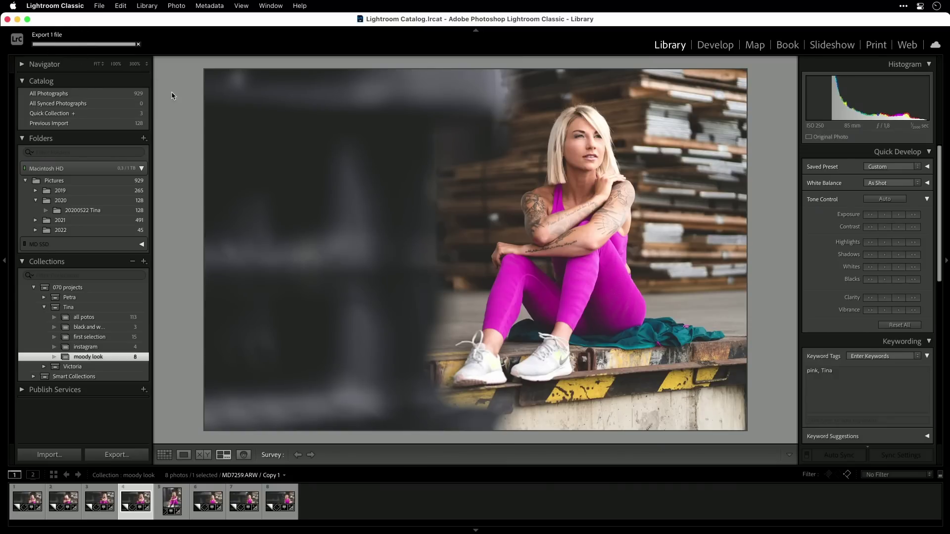
{"action": "left_click", "coordinate": [18, 19]}
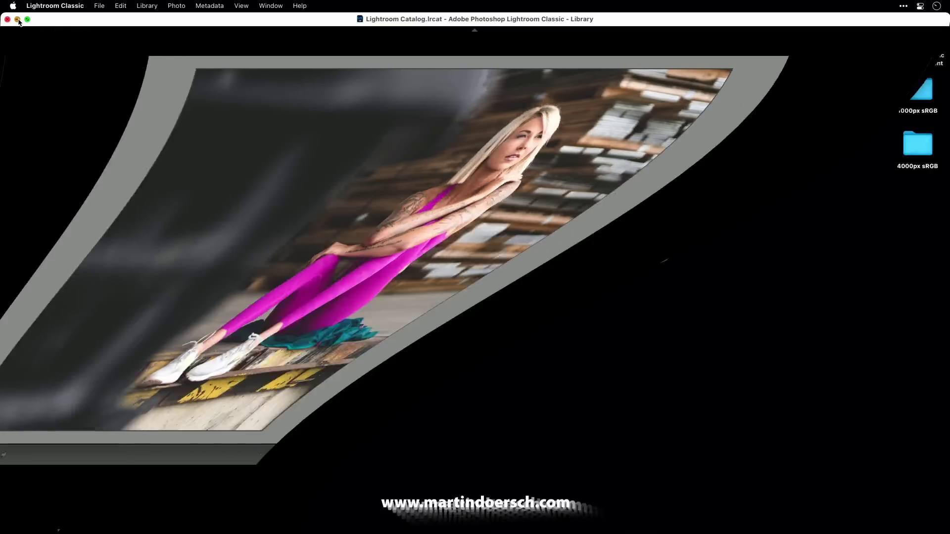
Open the exported 1000px sRGB and 4000px sRGB folders on the desktop to check their images.
{"action": "left_click", "coordinate": [915, 99]}
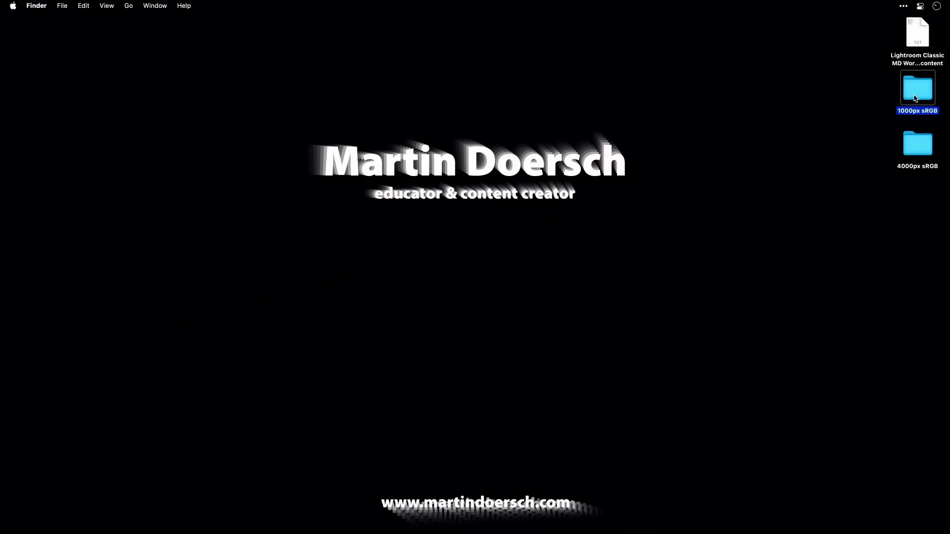
{"action": "left_click", "coordinate": [922, 151]}
{"action": "double_click", "coordinate": [922, 107]}
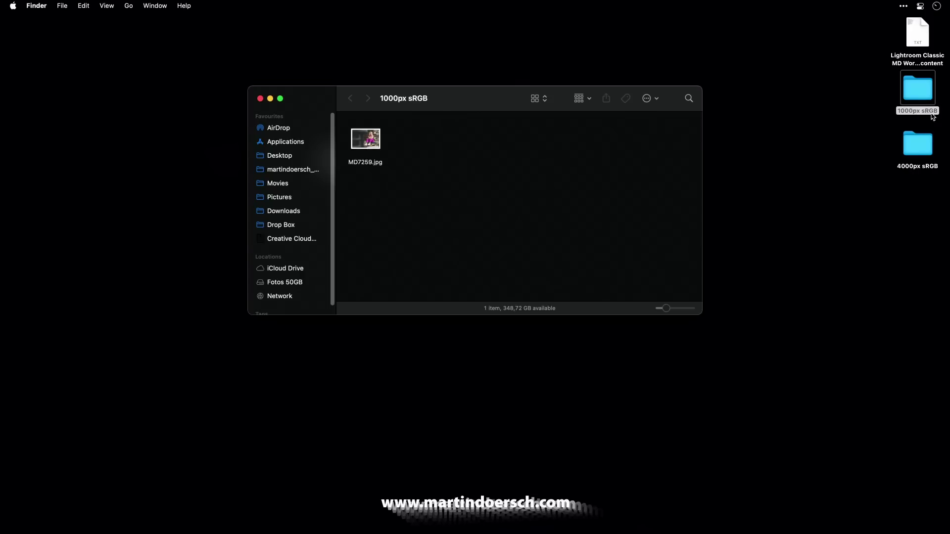
{"action": "double_click", "coordinate": [911, 142]}
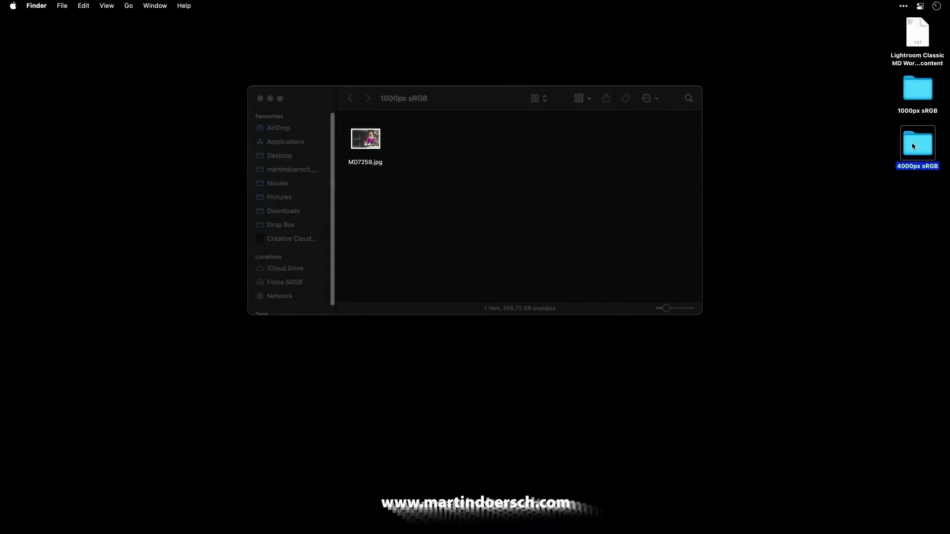
{"action": "left_click_drag", "start_coordinate": [489, 120], "coordinate": [624, 196]}
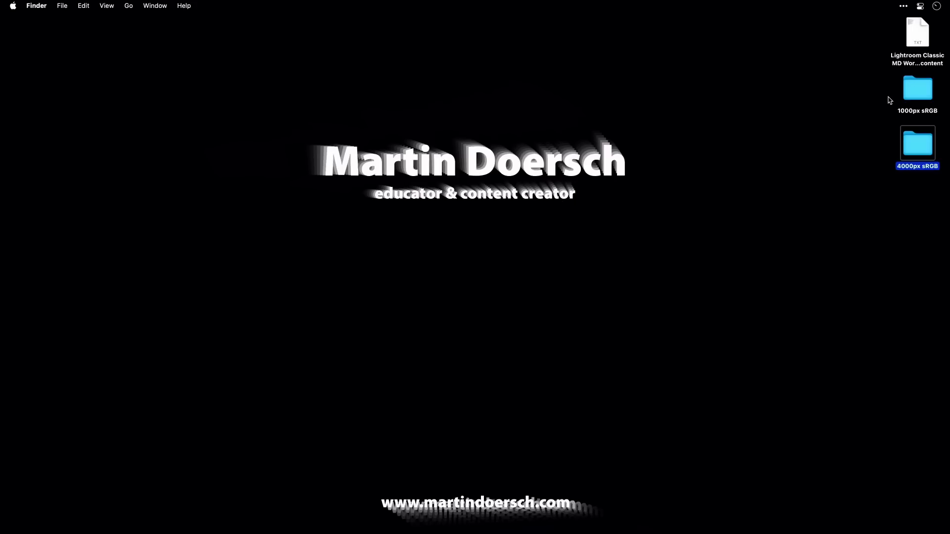
Move the 1000px sRGB and 4000px sRGB folders from the desktop to the trash.
{"action": "left_click_drag", "start_coordinate": [889, 97], "coordinate": [935, 168]}
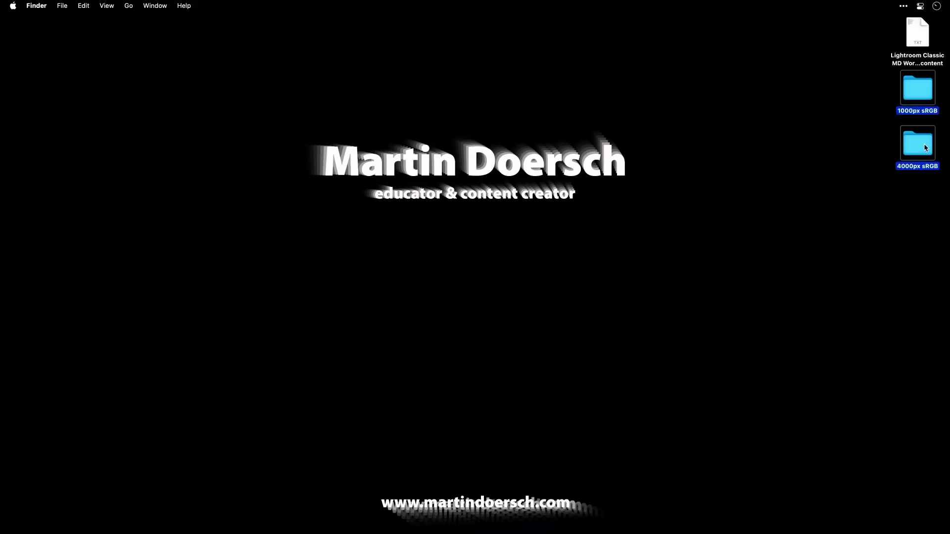
{"action": "key", "text": "super+BackSpace"}
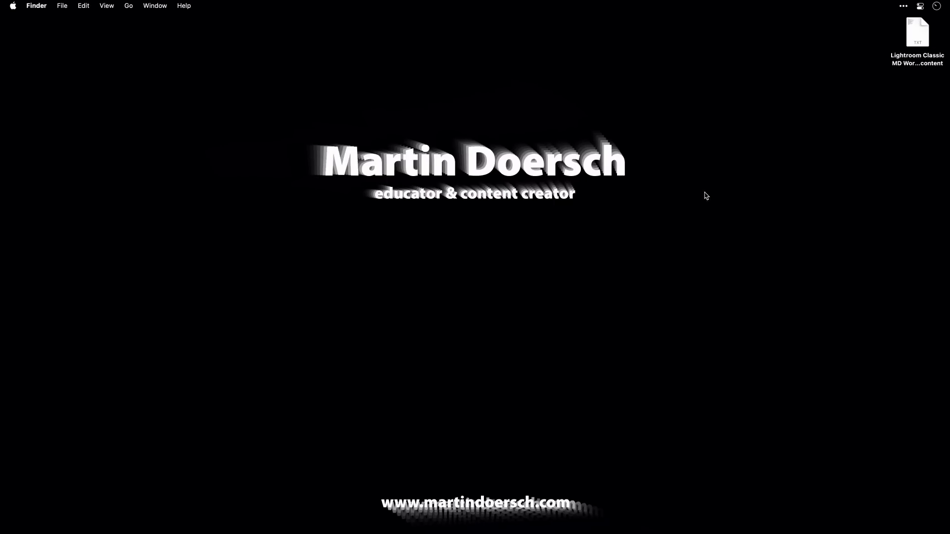
Switch back to Lightroom Classic and create a collection named "client export" in the collection set that contains "moody look".
{"action": "left_click", "coordinate": [573, 519]}
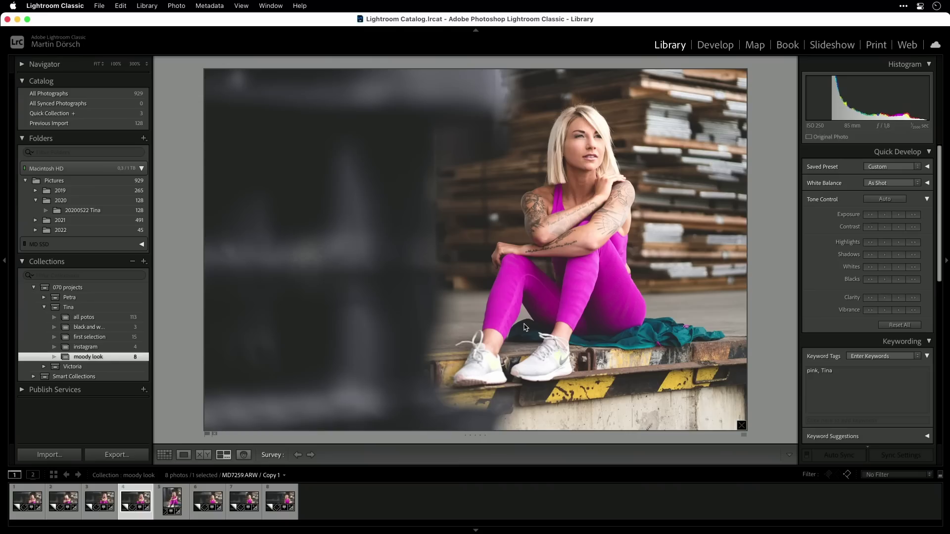
{"action": "right_click", "coordinate": [79, 306]}
{"action": "left_click", "coordinate": [106, 312]}
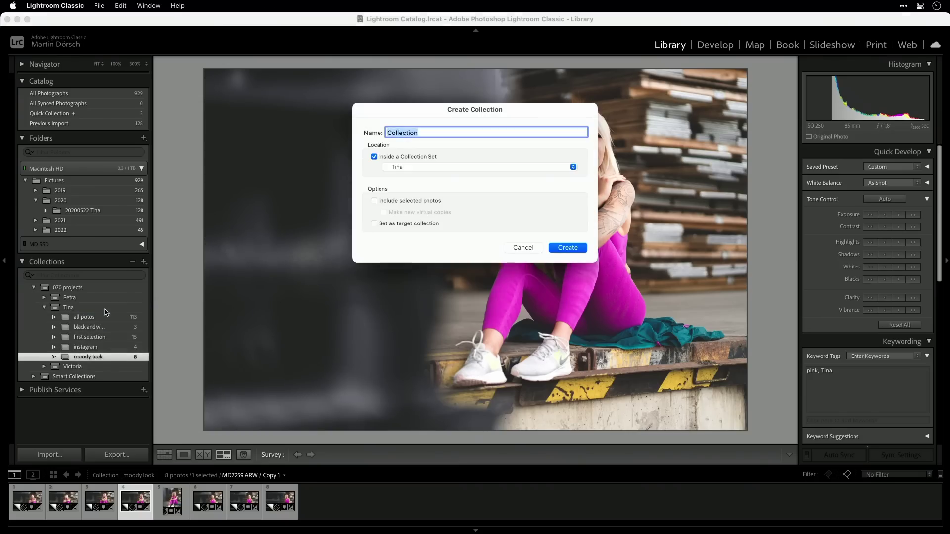
{"action": "type", "text": "client export"}
{"action": "key", "text": "Return"}
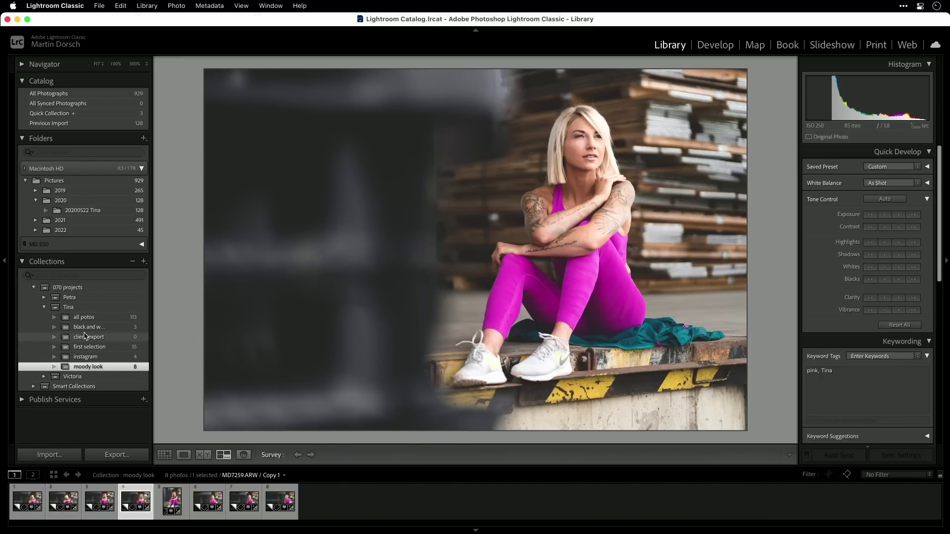
Add the selected photo MD7259 to the "client export" collection and show that collection in Grid view.
{"action": "left_click_drag", "start_coordinate": [136, 499], "coordinate": [113, 339]}
{"action": "left_click", "coordinate": [112, 340]}
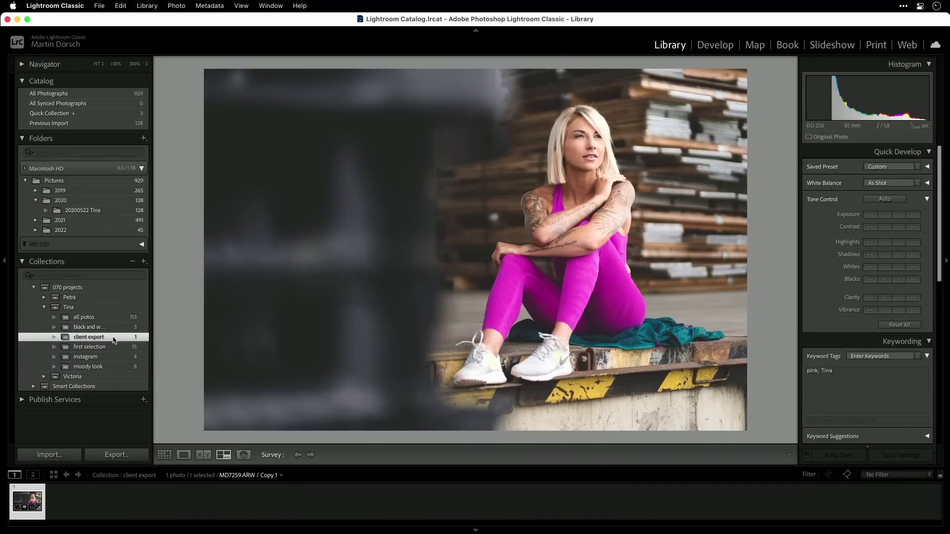
{"action": "key", "text": "g"}
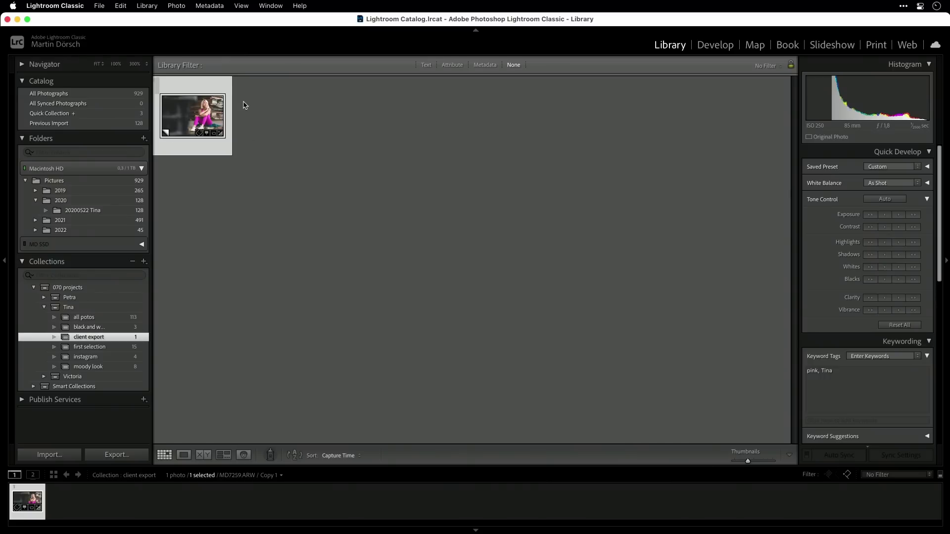